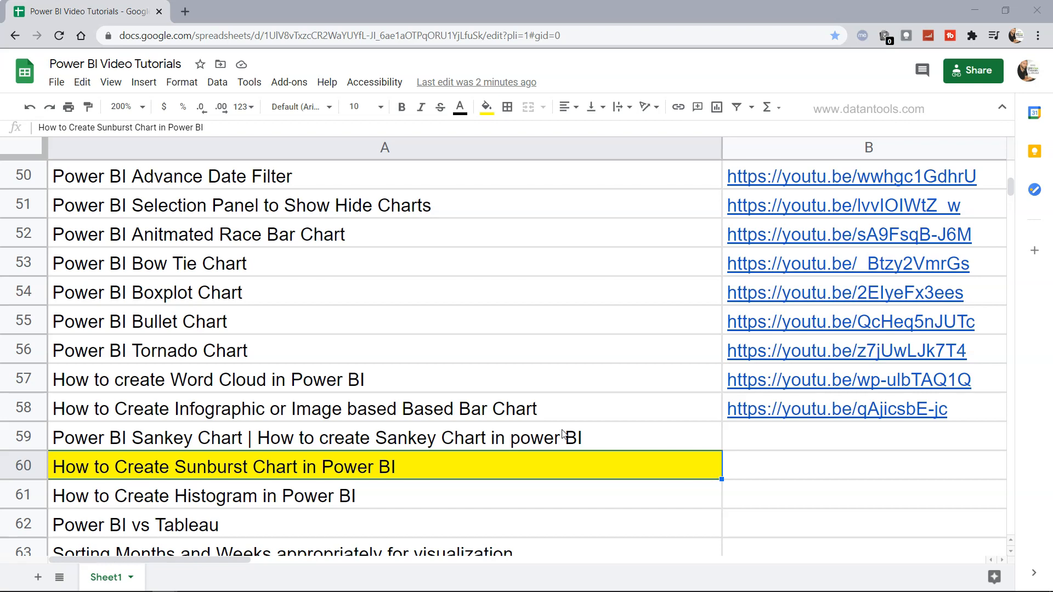
- Switch to Power BI Desktop and search the AppSource visuals for "sunburst"
mouse_move(813, 324)
key(alt+Tab)
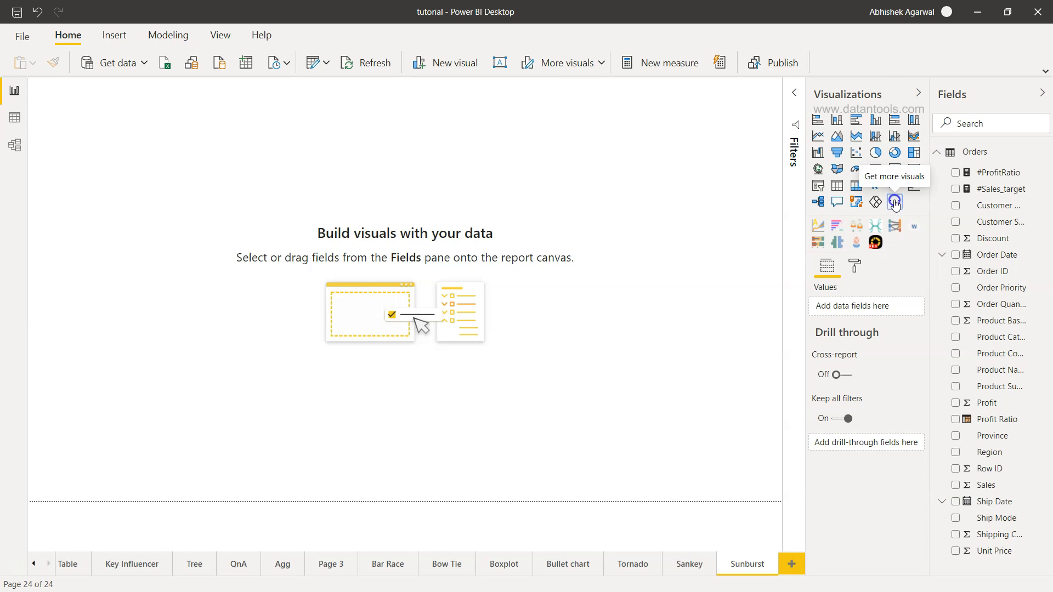
click(895, 205)
click(933, 209)
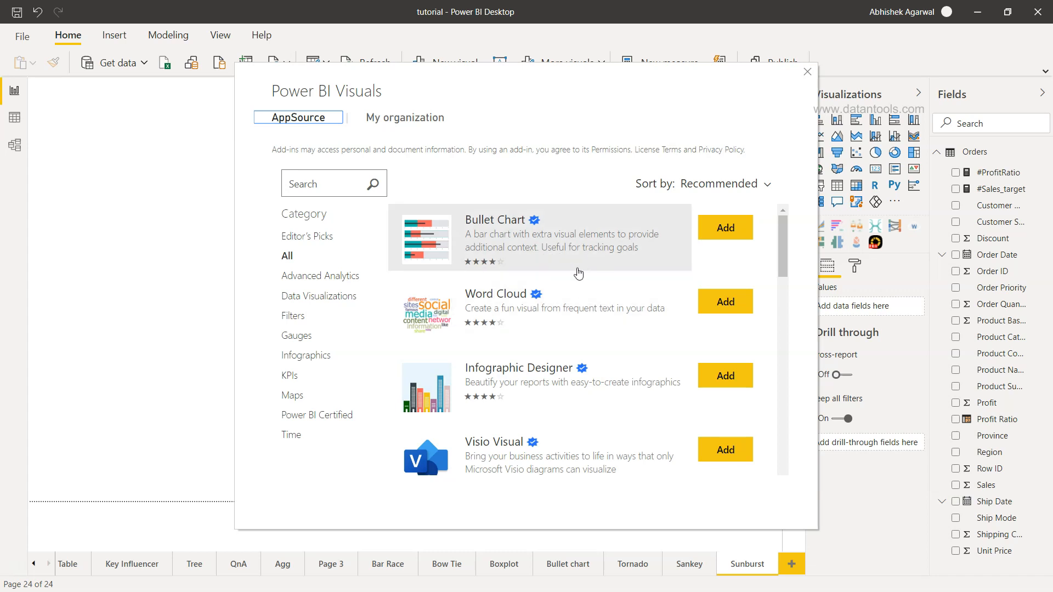
click(316, 186)
text(sunburst)
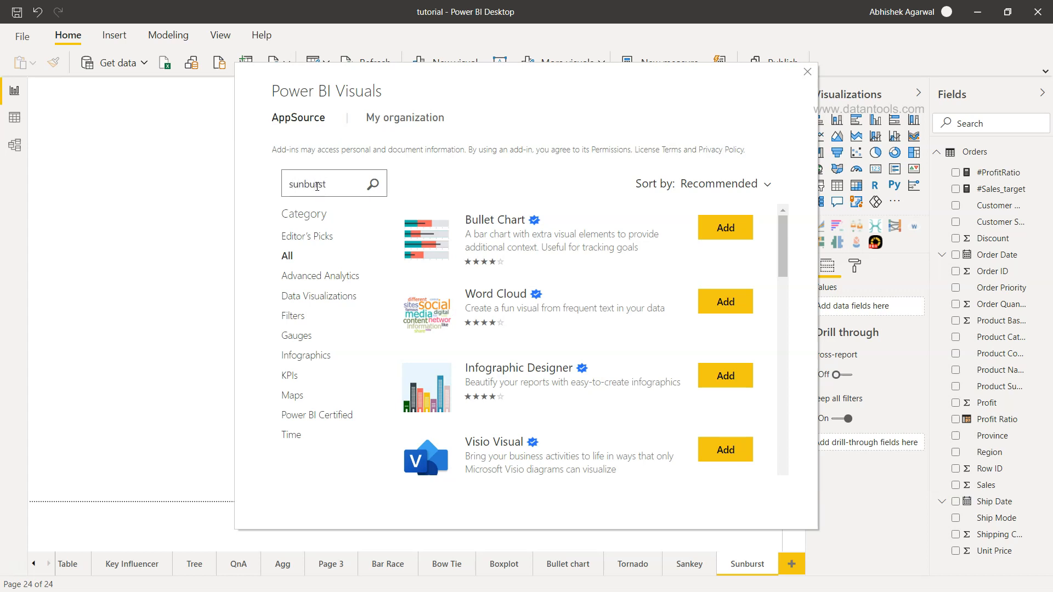
click(373, 185)
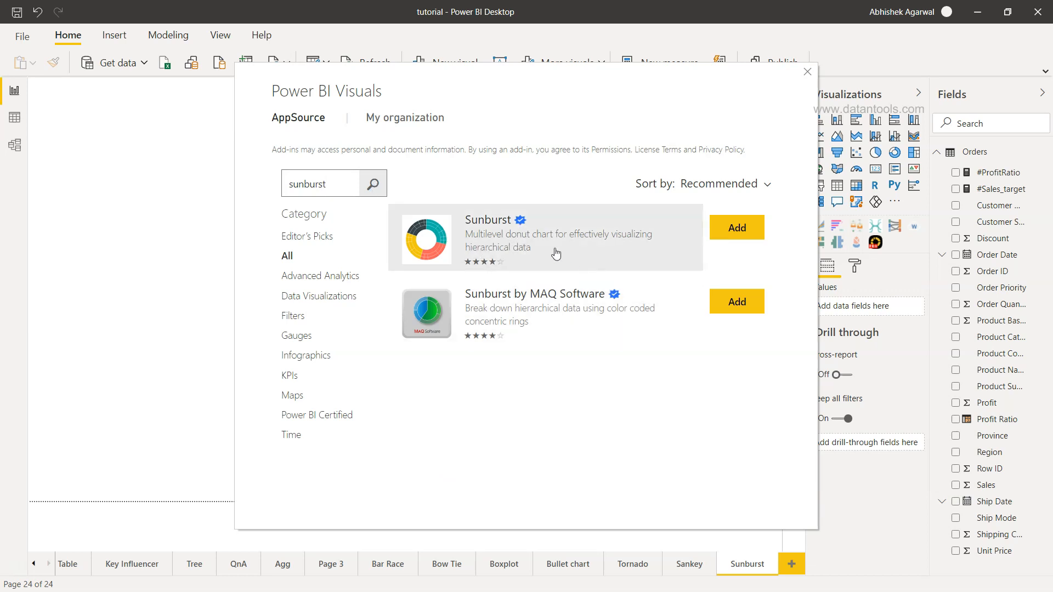
- Review the details of Microsoft Corporation's Sunburst visual and import it into the report
mouse_move(620, 305)
click(487, 251)
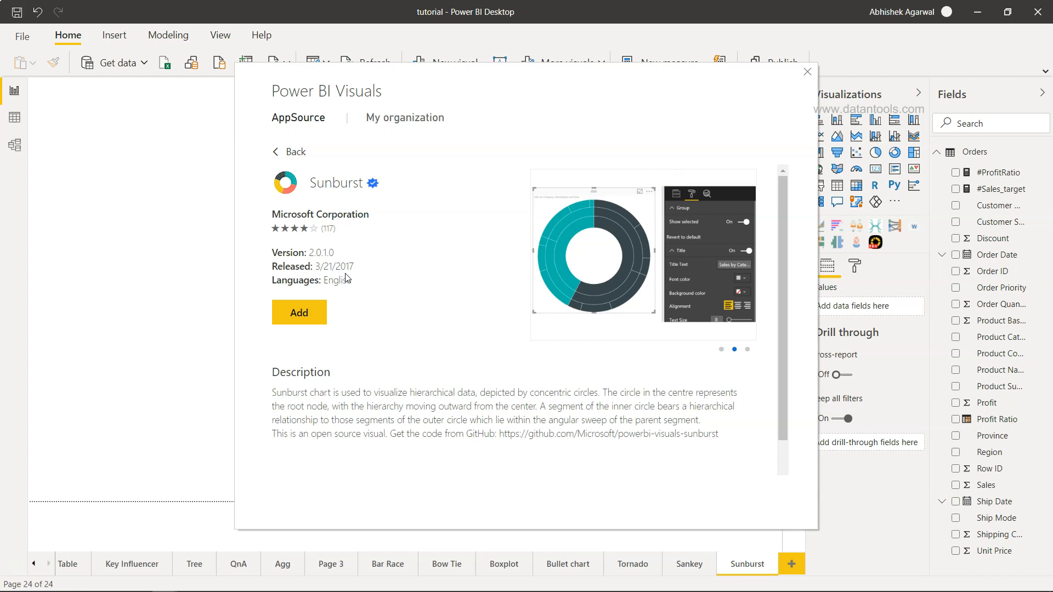
scroll(414, 375, down, 1)
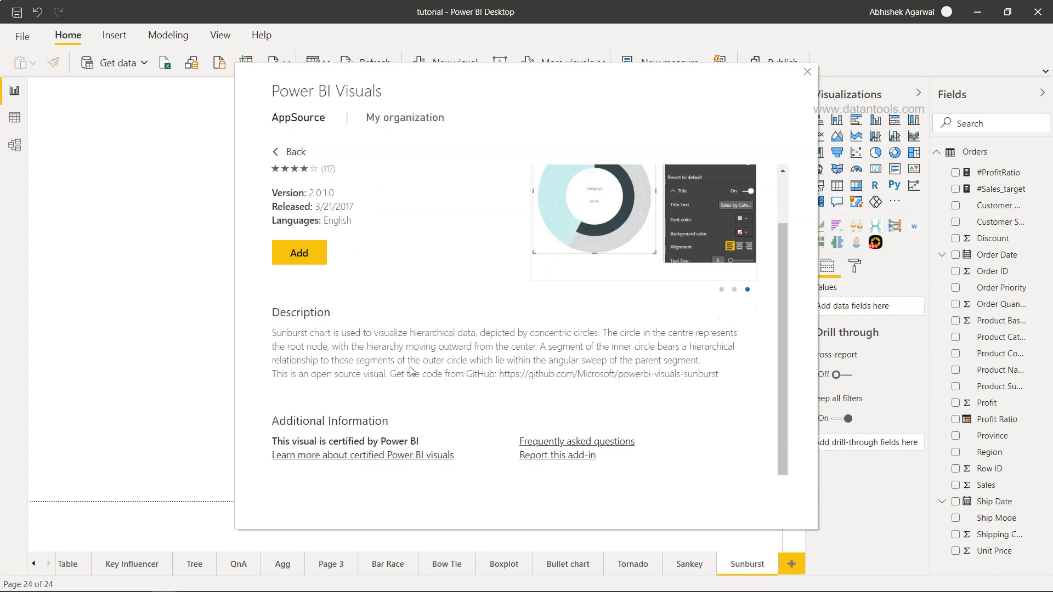
scroll(411, 371, up, 1)
mouse_move(553, 269)
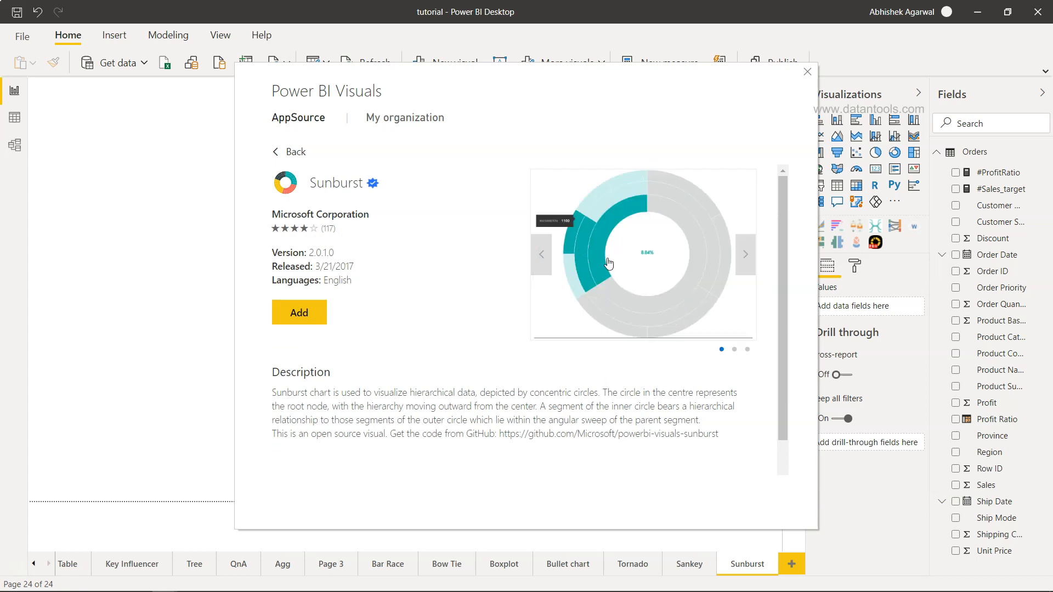
scroll(575, 296, down, 1)
scroll(510, 335, up, 1)
click(299, 313)
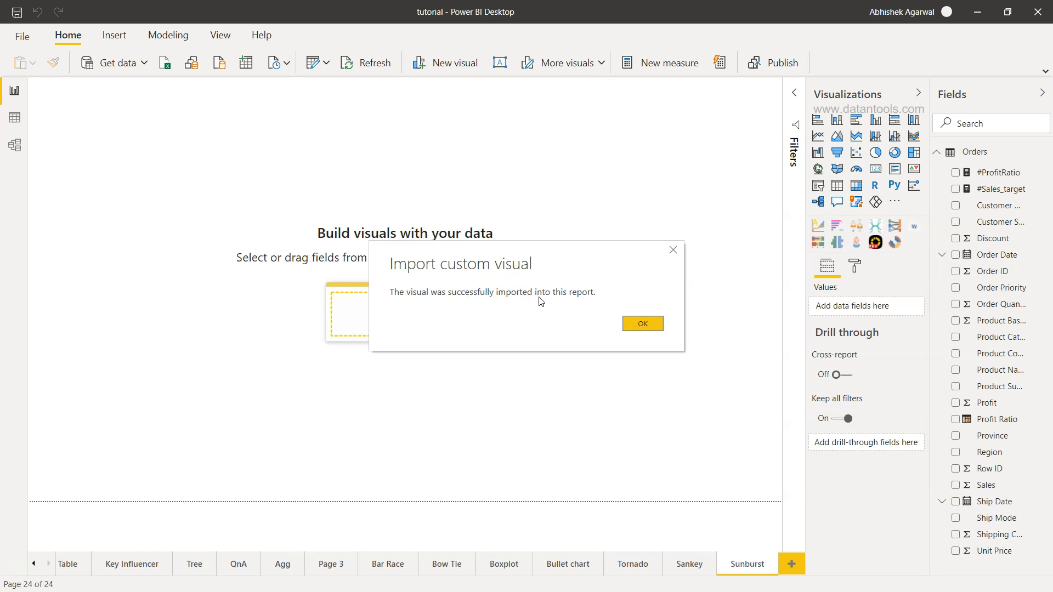
click(639, 324)
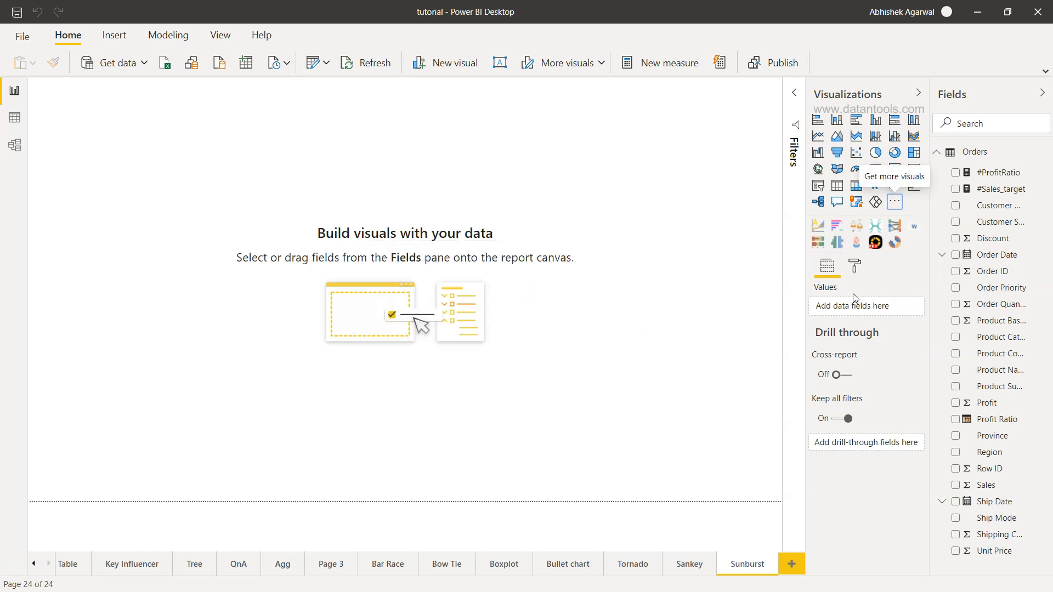
- Add an enlarged Sunburst visual to the page, with Product Category and Product Sub-Category as groups and Sales as values
click(895, 244)
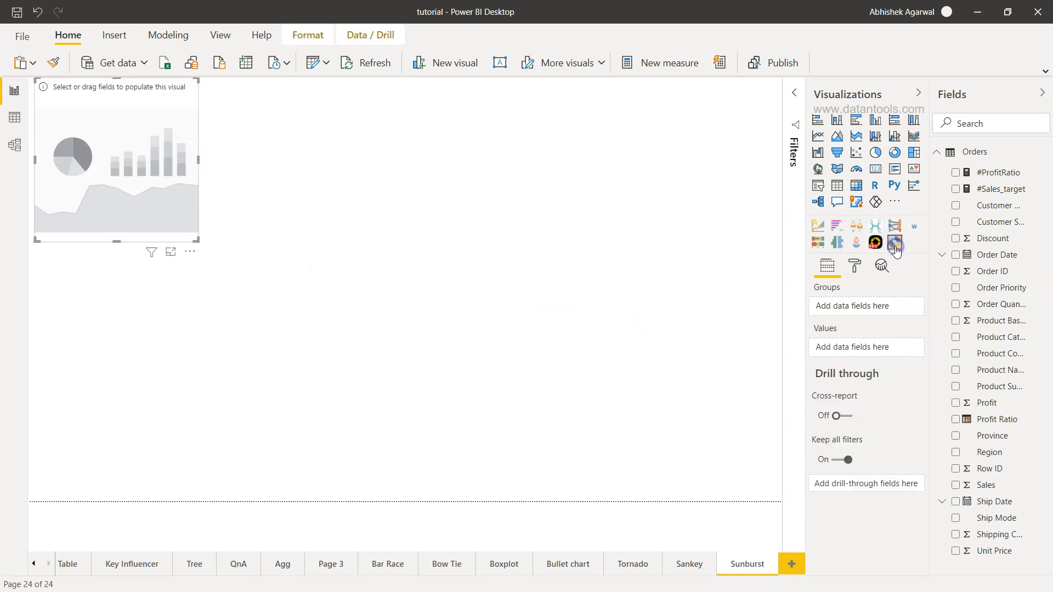
drag(197, 240, 550, 497)
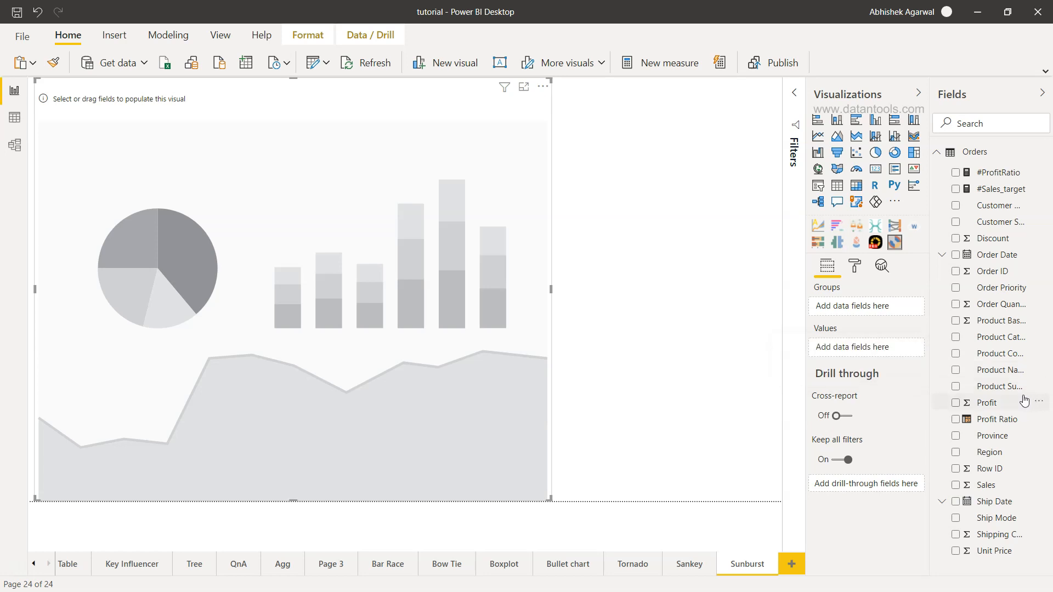
drag(1020, 340, 896, 312)
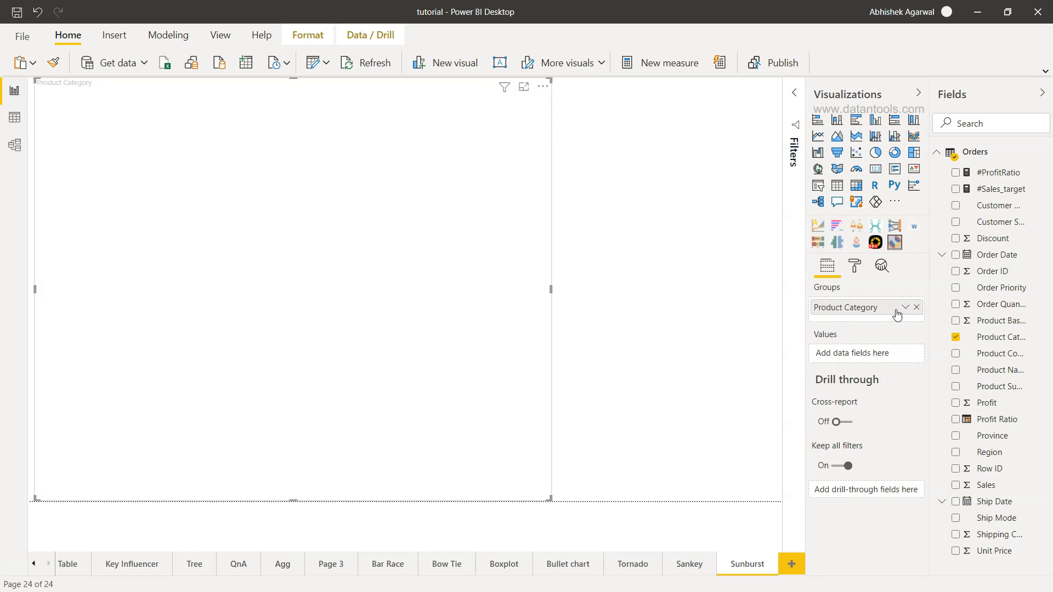
drag(987, 485, 874, 356)
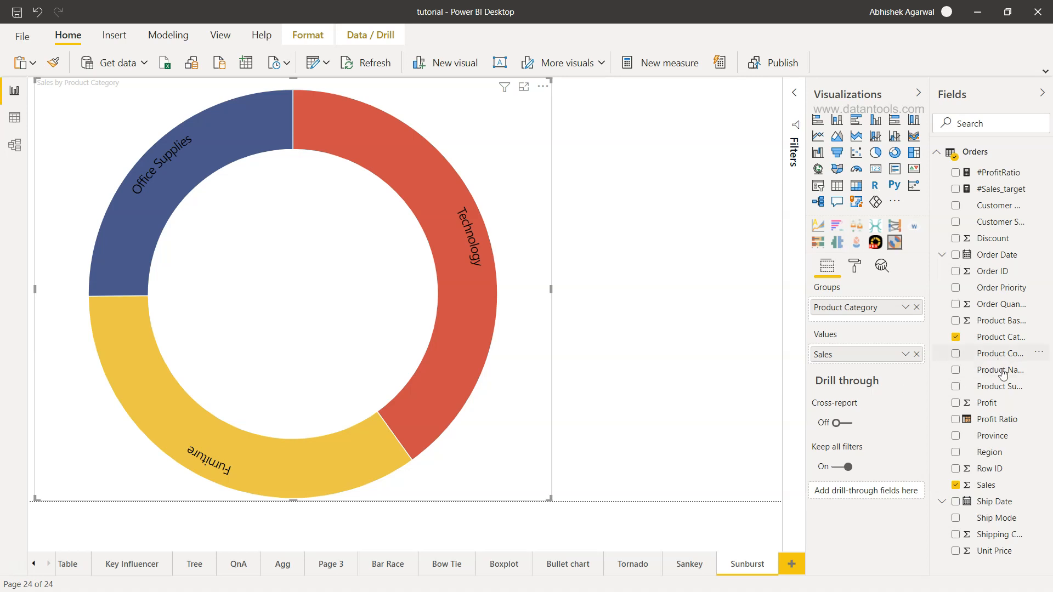
drag(999, 387, 865, 314)
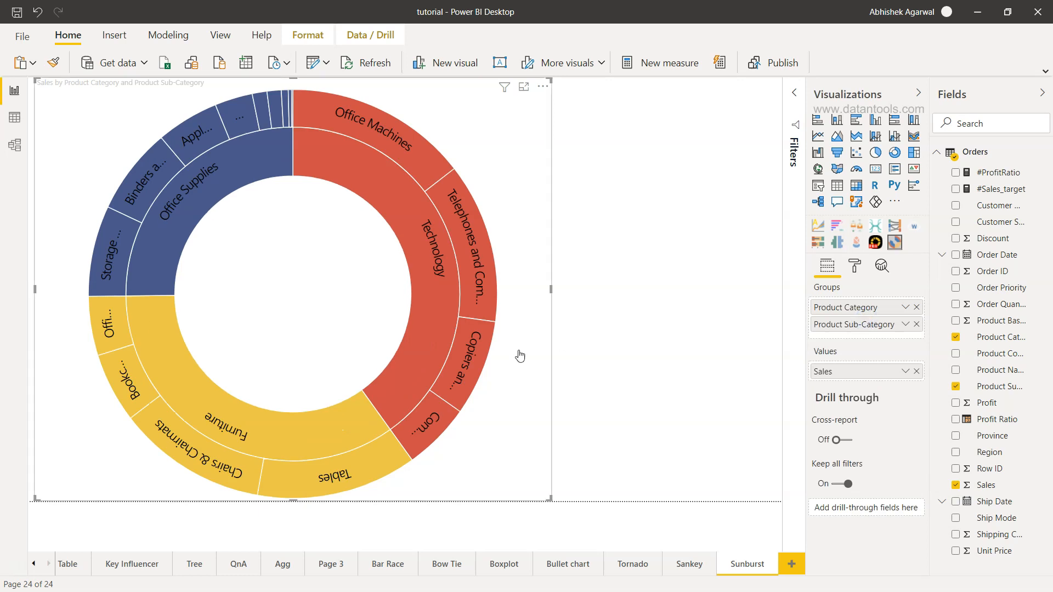
- Show the sunburst chart in focus mode and inspect the sales of Office Supplies and its sub-categories
click(524, 87)
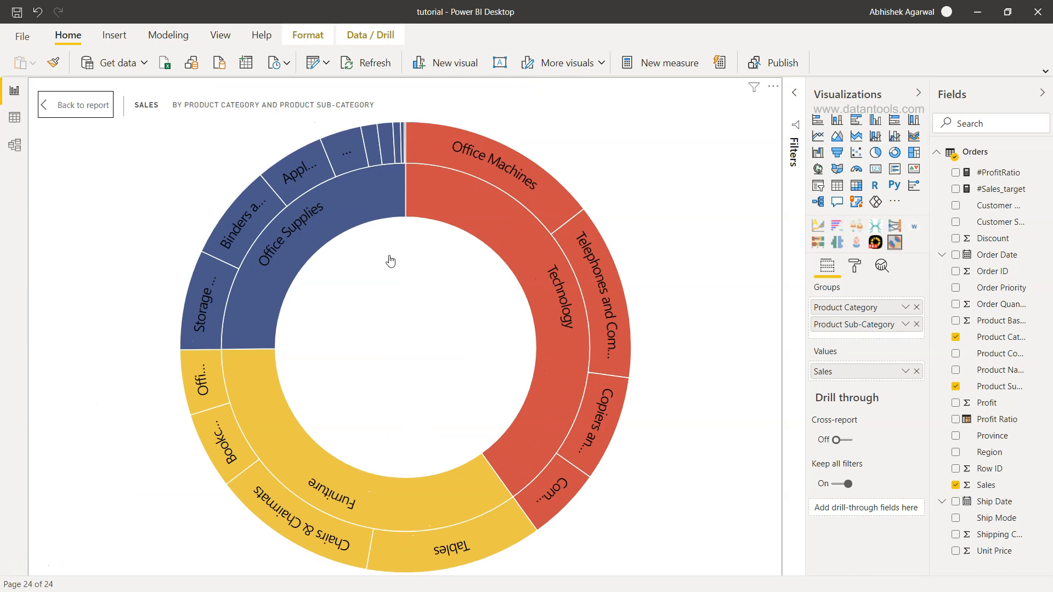
mouse_move(339, 214)
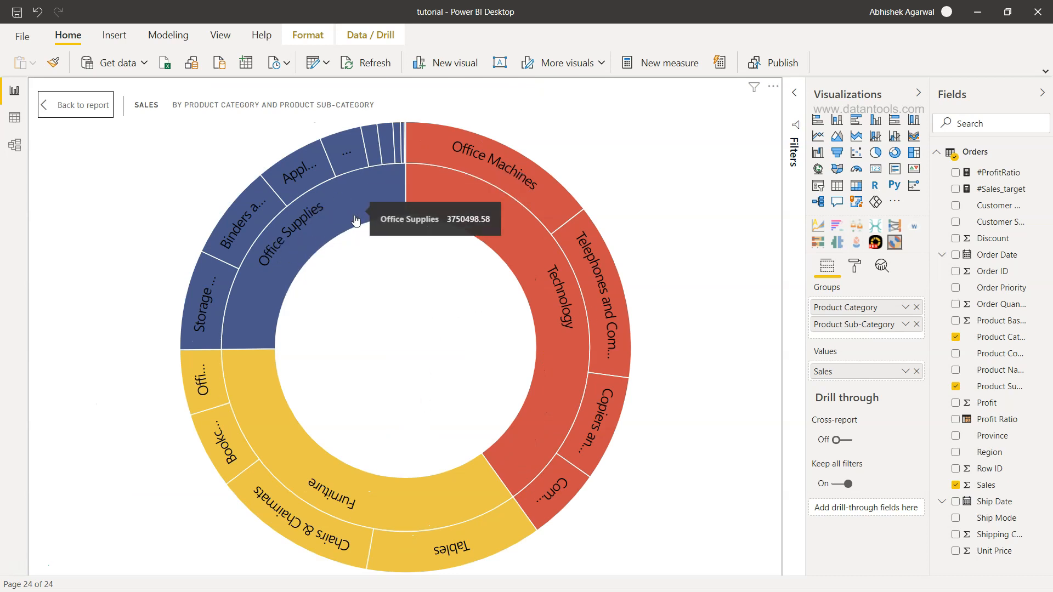
mouse_move(244, 211)
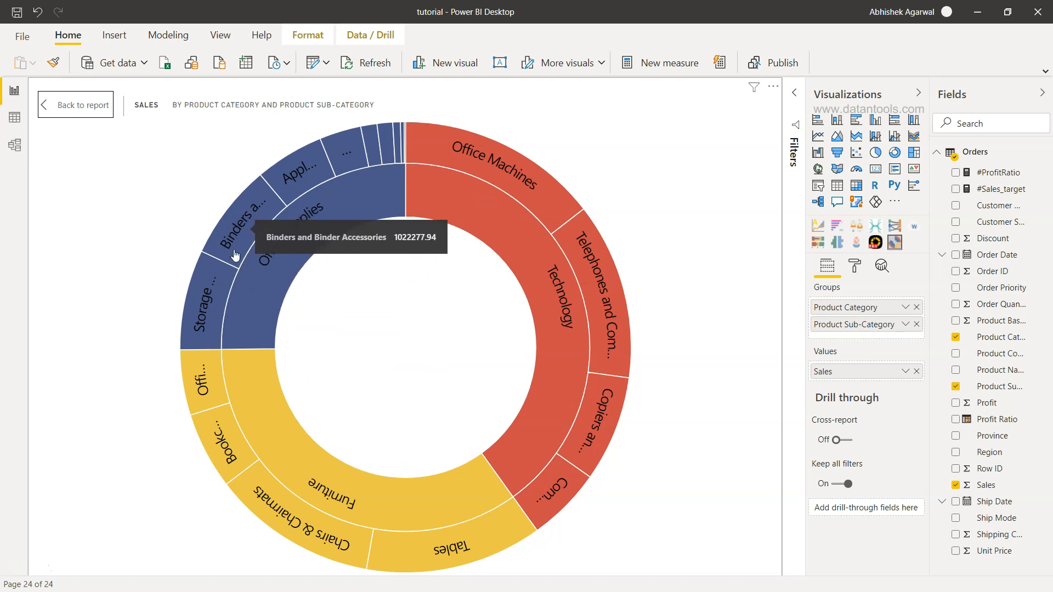
mouse_move(214, 293)
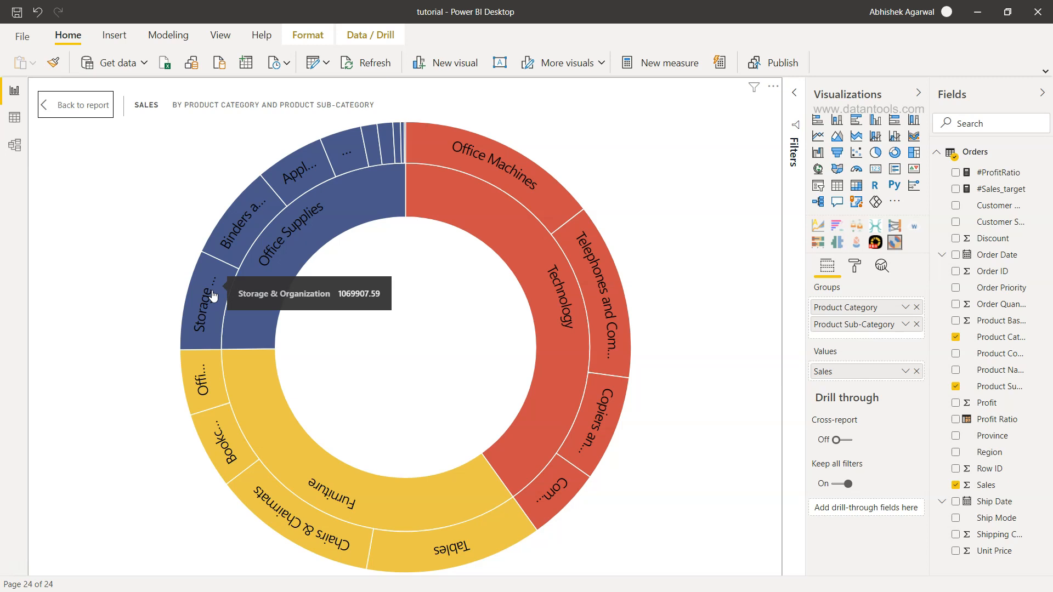
mouse_move(237, 234)
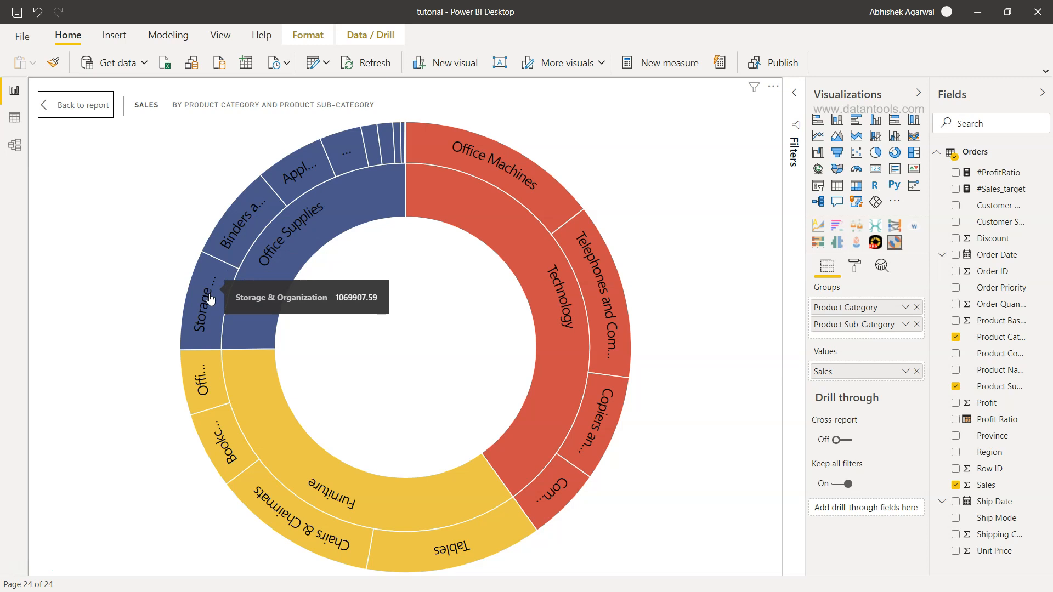
- Highlight Storage & Organization, Bookcases, Chairs & Chairmats, Office Supplies and Technology one after another to view their sales shares
click(198, 316)
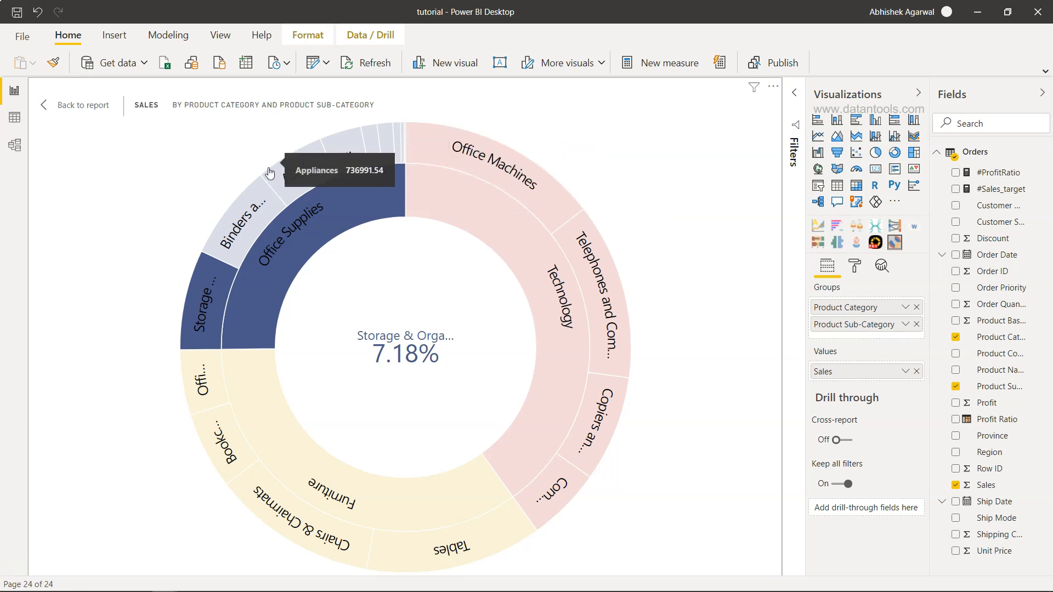
click(229, 453)
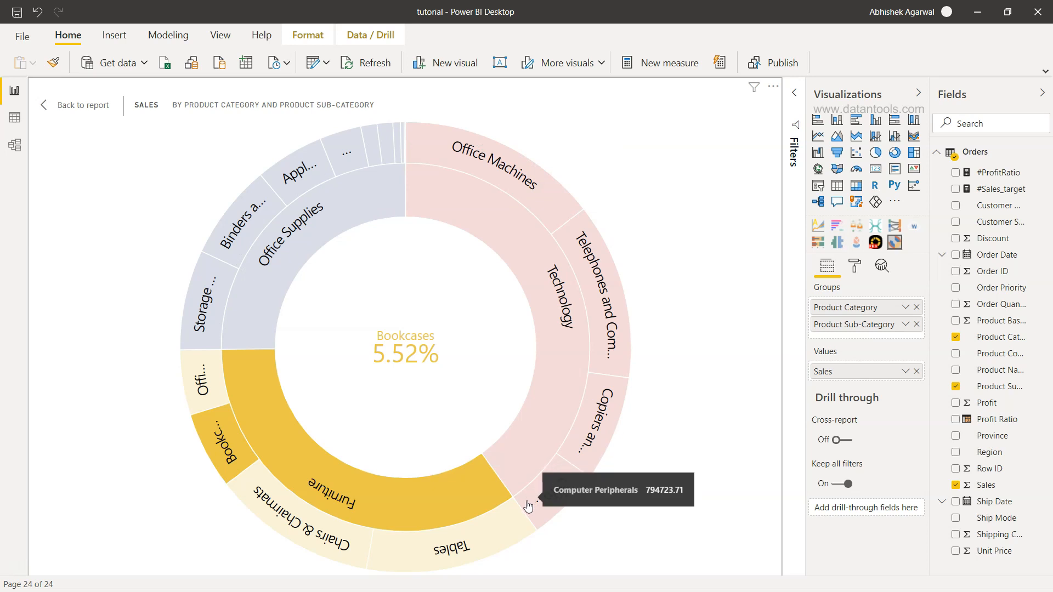
click(294, 529)
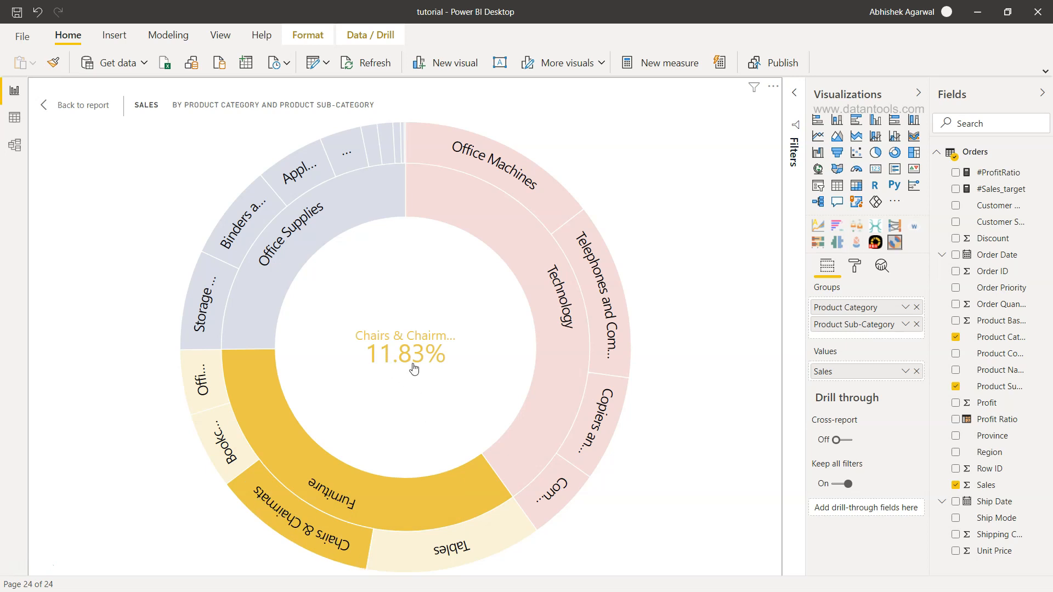
click(300, 248)
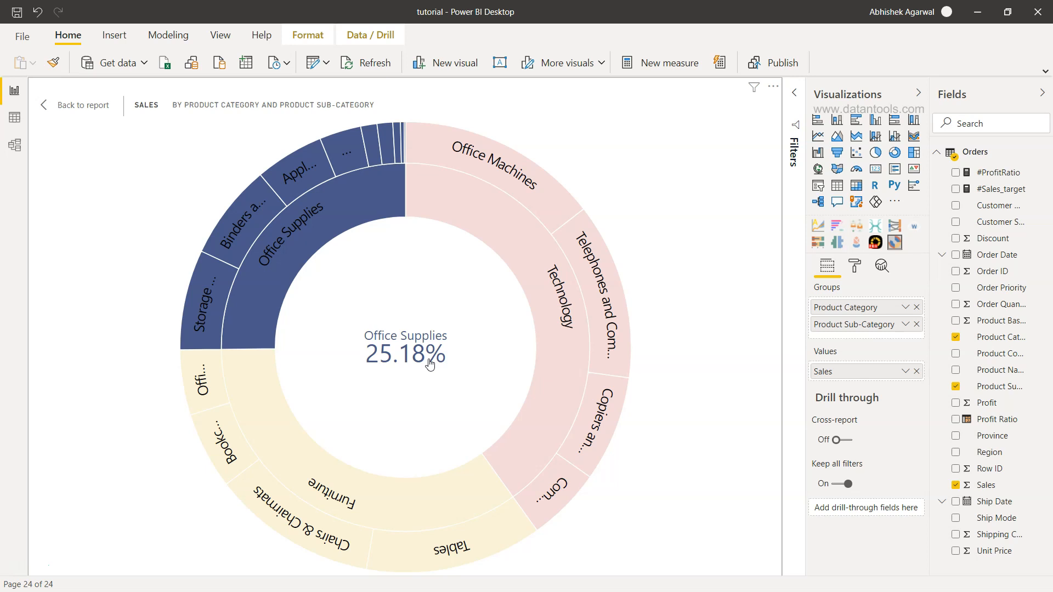
click(557, 307)
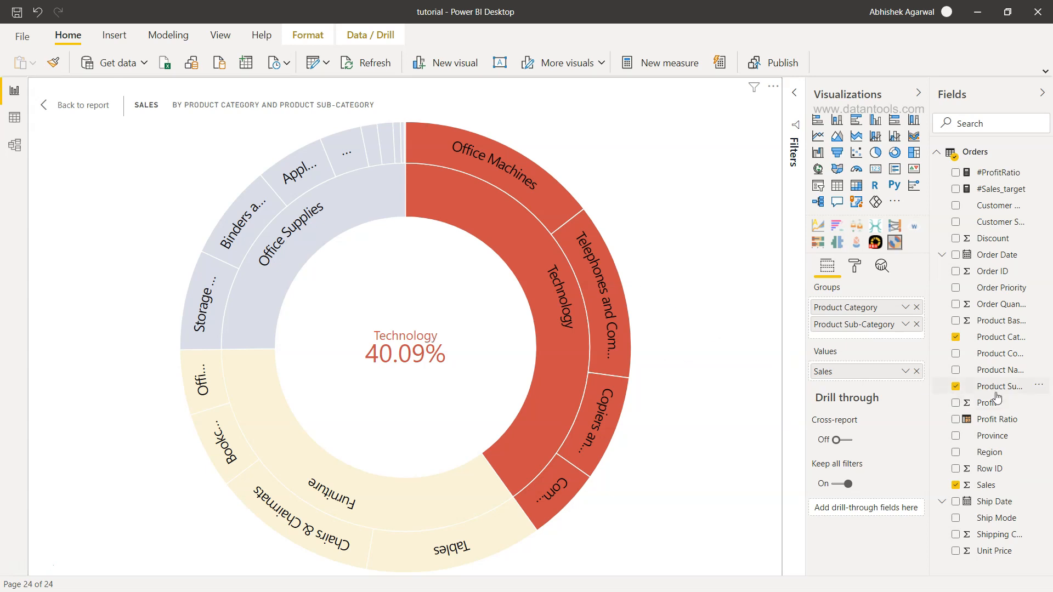
- Try Product Name as a third group level in the sunburst chart, check the data notice, and remove the field
drag(1023, 374, 881, 338)
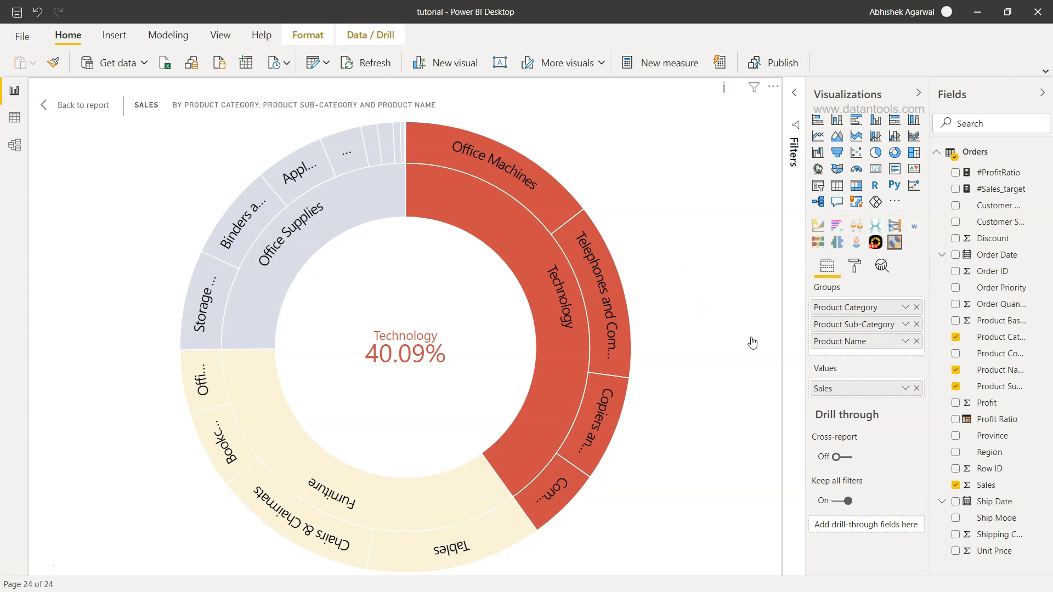
click(724, 91)
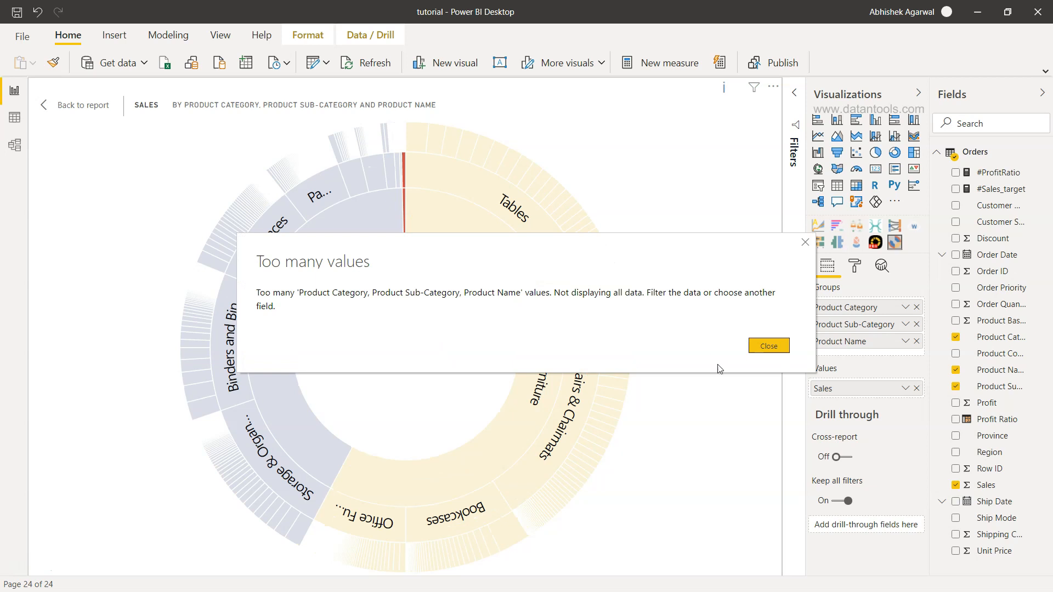
click(770, 344)
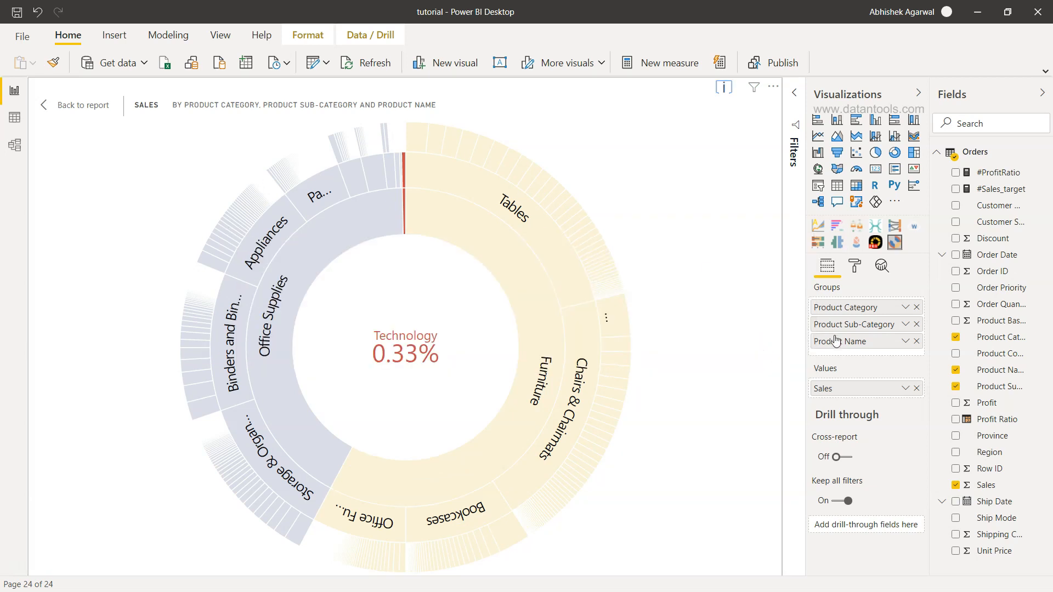
click(916, 341)
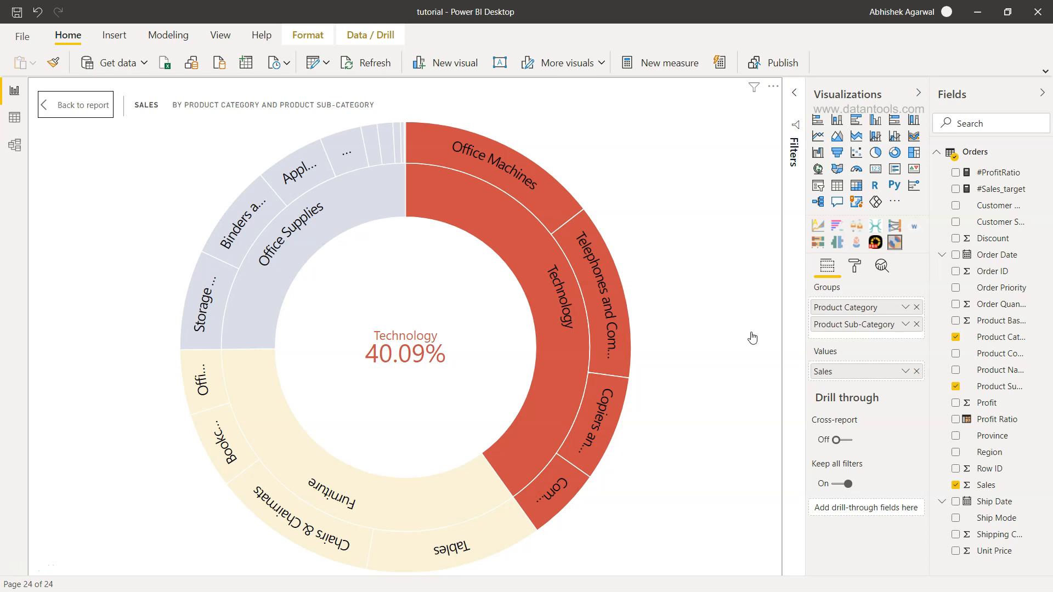
- Add Region as the third group level of the sunburst chart and inspect the regional segments under Office Machines
drag(992, 457, 860, 336)
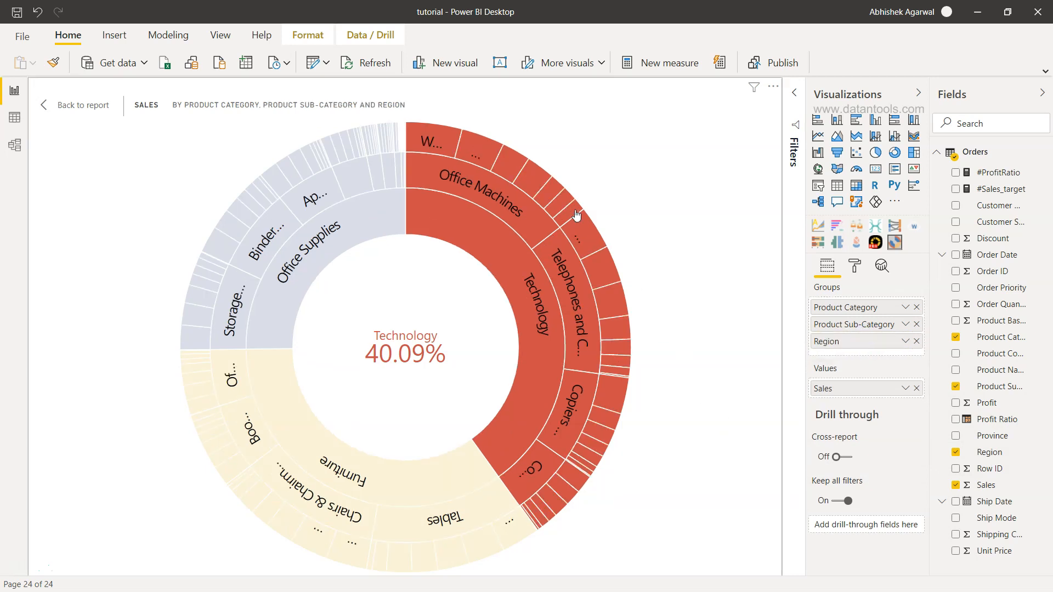
mouse_move(614, 309)
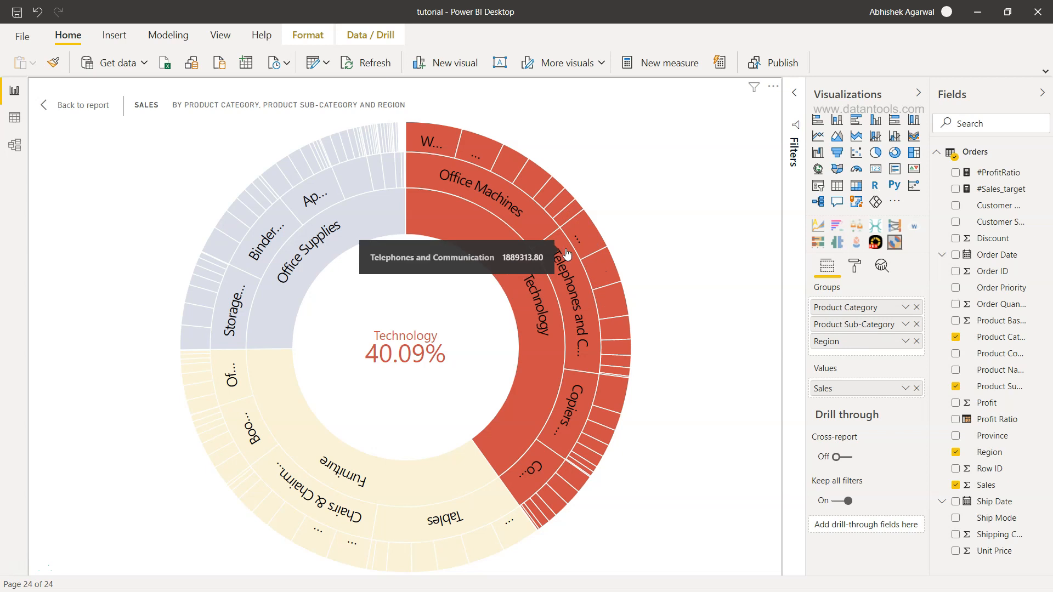
mouse_move(474, 147)
mouse_move(510, 166)
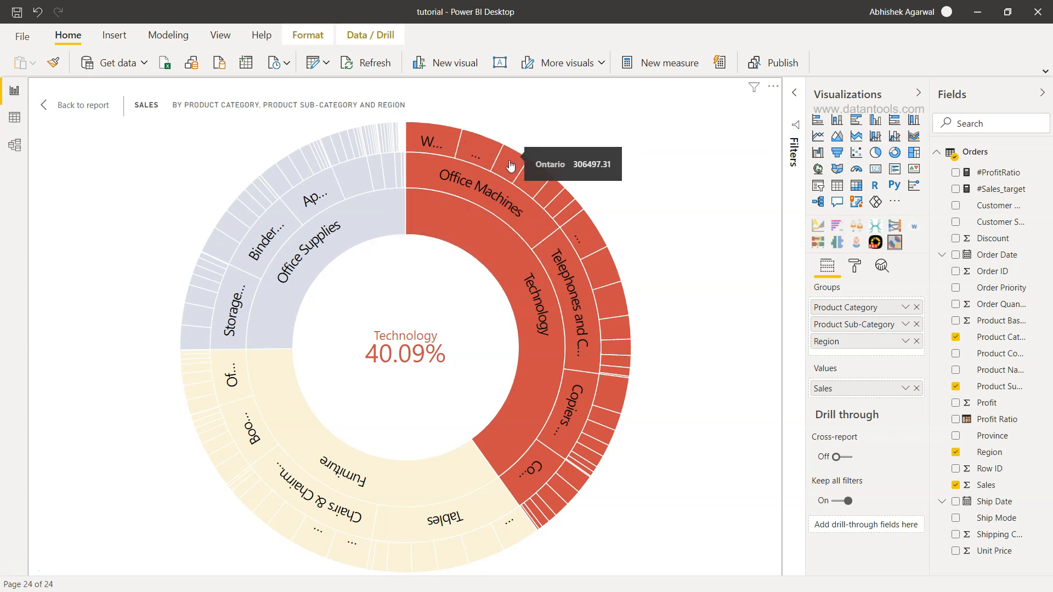
click(510, 166)
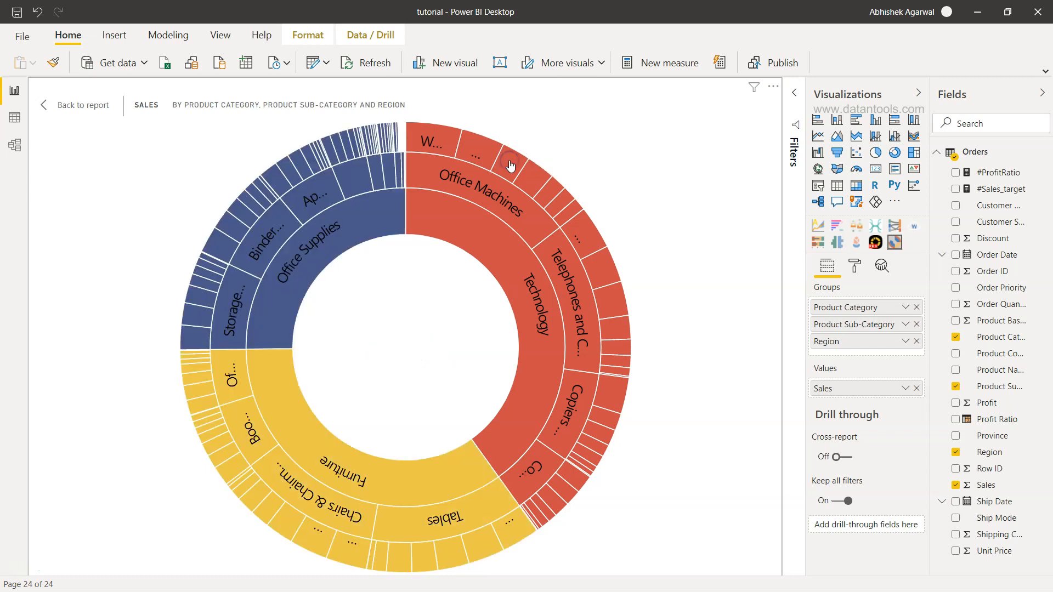